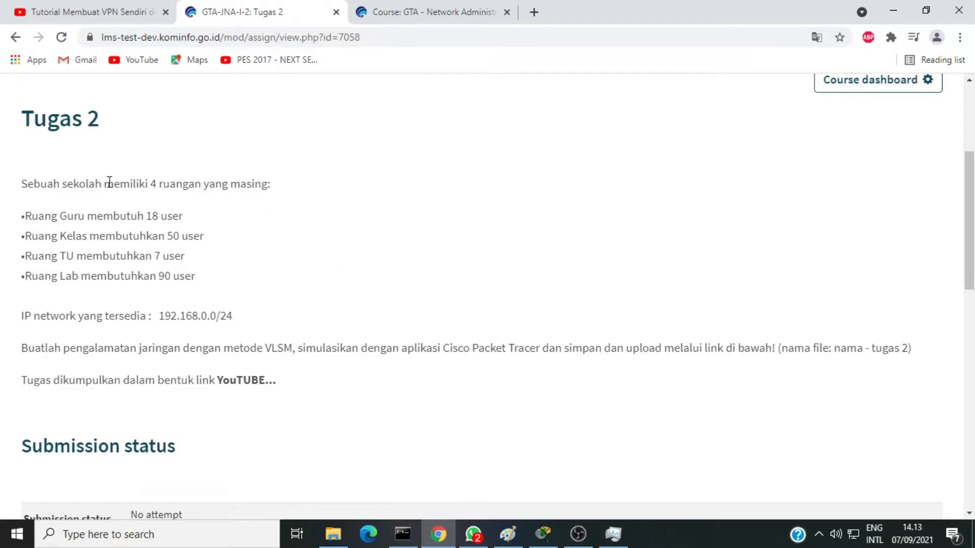
# Step: Read the Tugas 2 brief for the rooms' user requirements, the available IP network and the VLSM and simulation instructions
pyautogui.scroll(-3, 116, 186)
pyautogui.scroll(3, 117, 186)
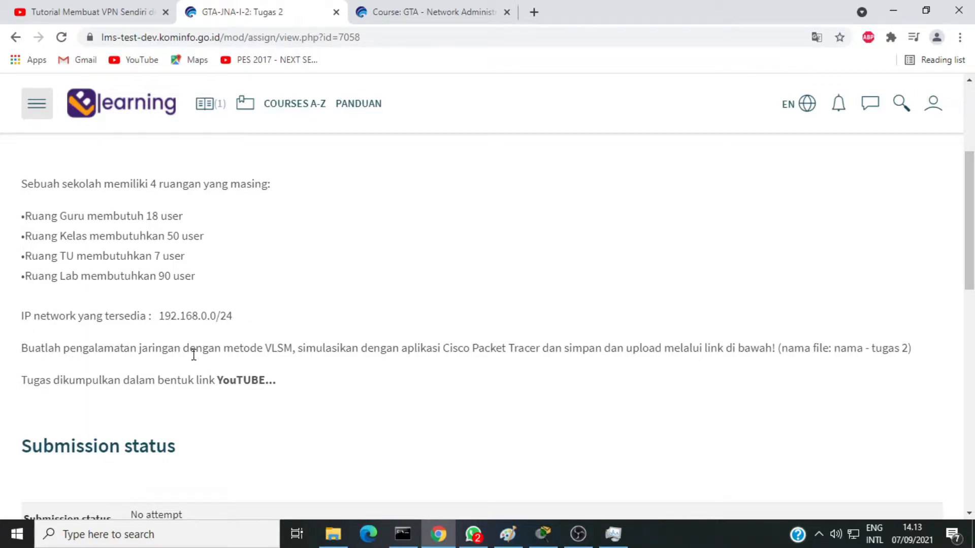
pyautogui.moveTo(77, 350); pyautogui.dragTo(283, 350)
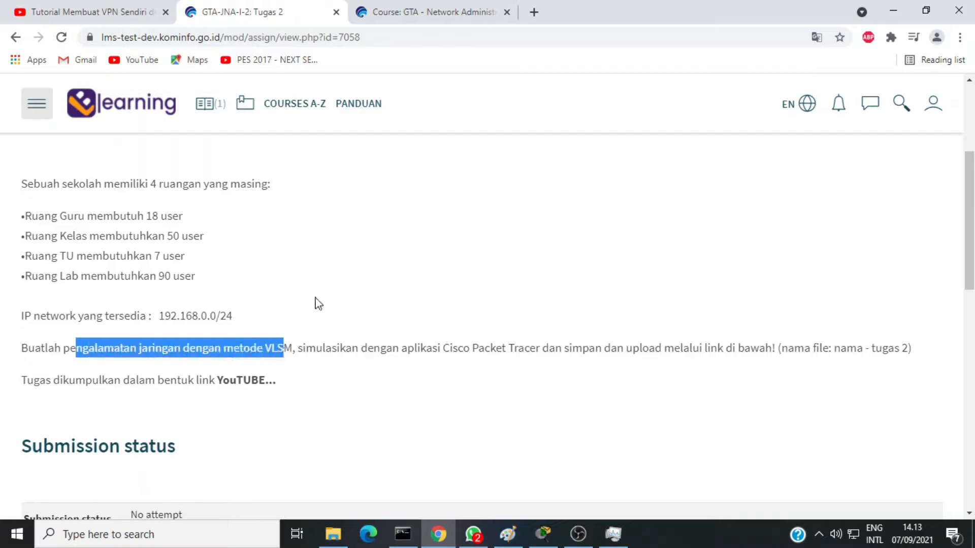
pyautogui.click(316, 300)
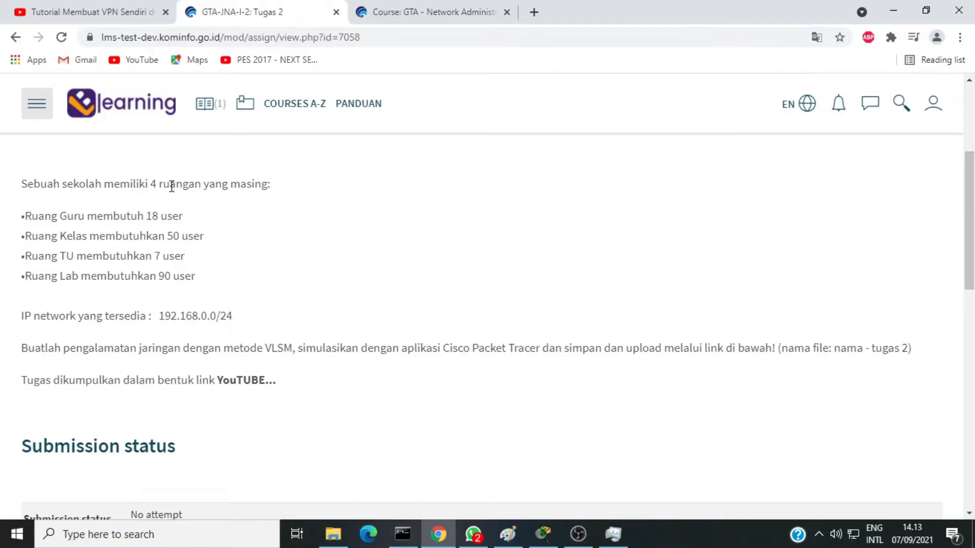
pyautogui.moveTo(150, 186); pyautogui.dragTo(193, 185)
pyautogui.click(217, 222)
pyautogui.moveTo(28, 218); pyautogui.dragTo(189, 225)
pyautogui.click(187, 224)
pyautogui.moveTo(25, 237); pyautogui.dragTo(215, 247)
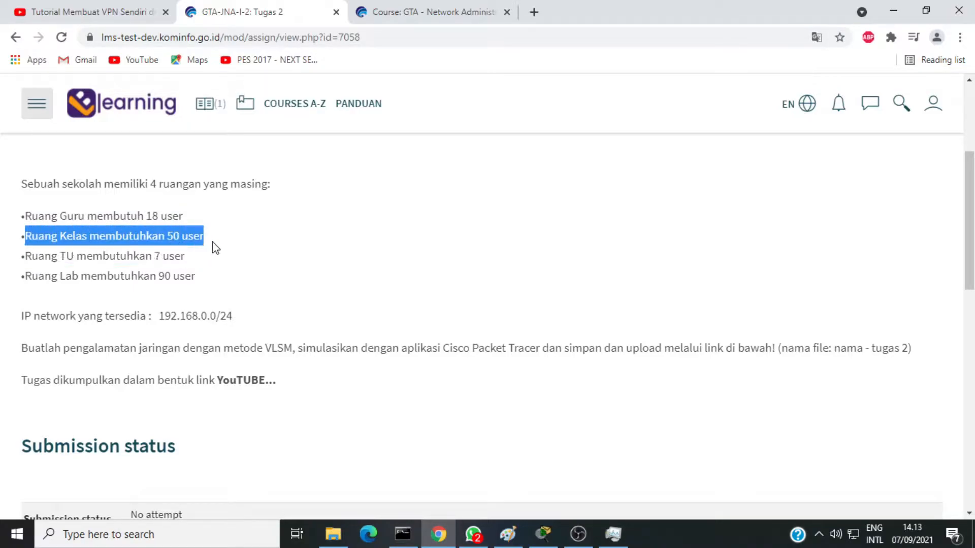
pyautogui.moveTo(25, 260); pyautogui.dragTo(182, 253)
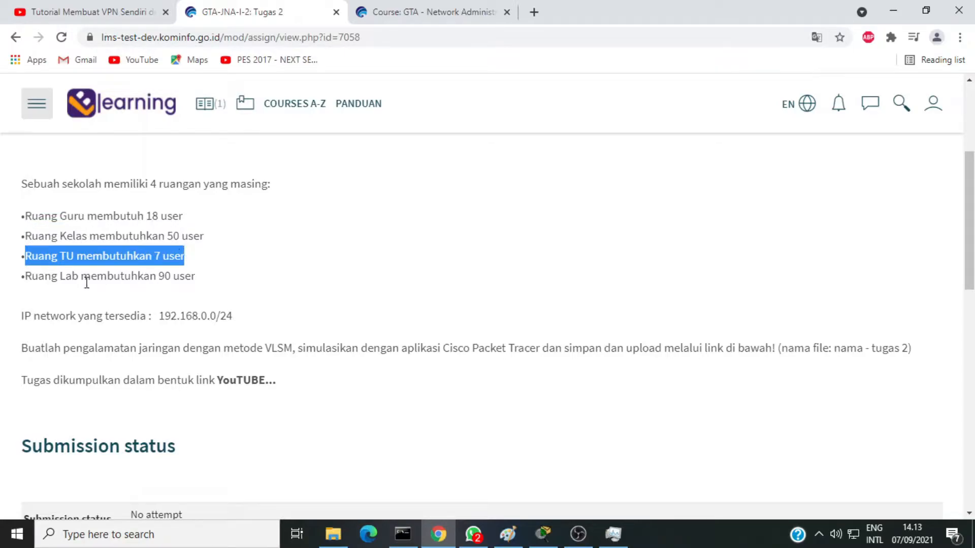
pyautogui.moveTo(25, 279); pyautogui.dragTo(204, 285)
pyautogui.click(225, 283)
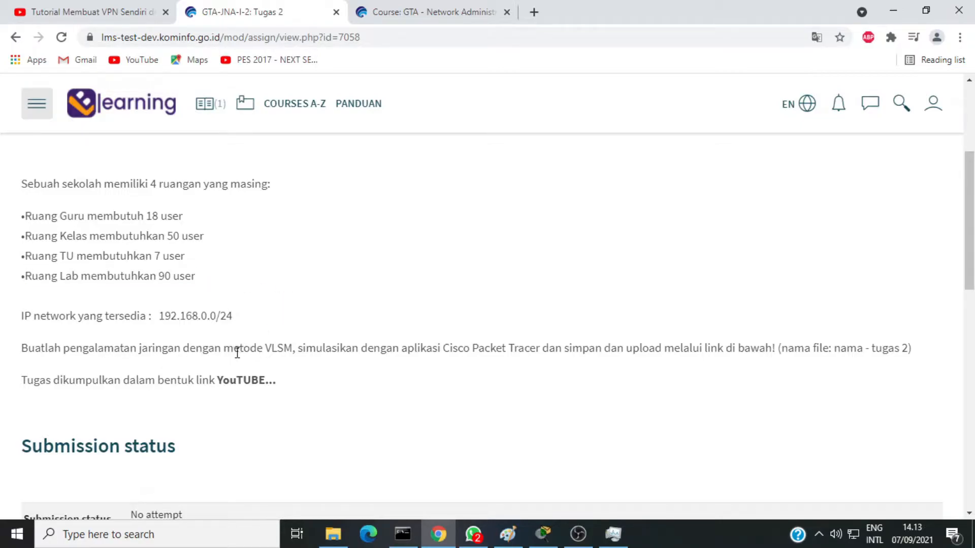
pyautogui.moveTo(224, 351); pyautogui.dragTo(294, 348)
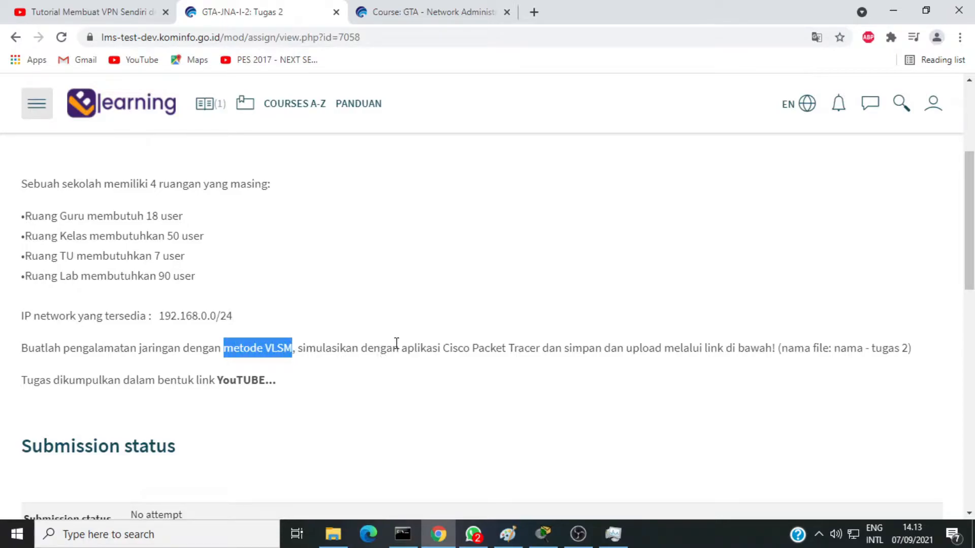
pyautogui.moveTo(364, 354); pyautogui.dragTo(545, 355)
pyautogui.click(484, 321)
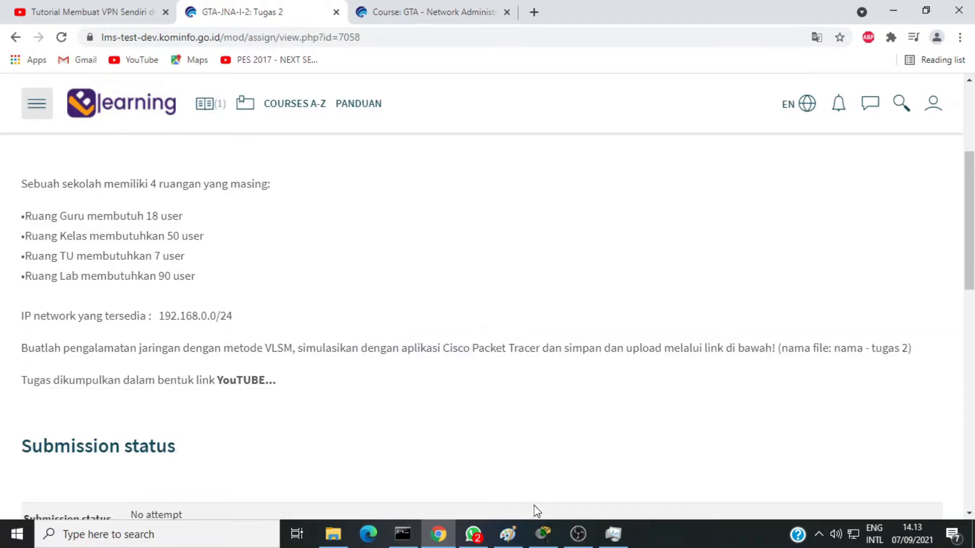
# Step: Switch to Cisco Packet Tracer and shift the METODE VLSM label slightly to the right above the central switch
pyautogui.click(543, 534)
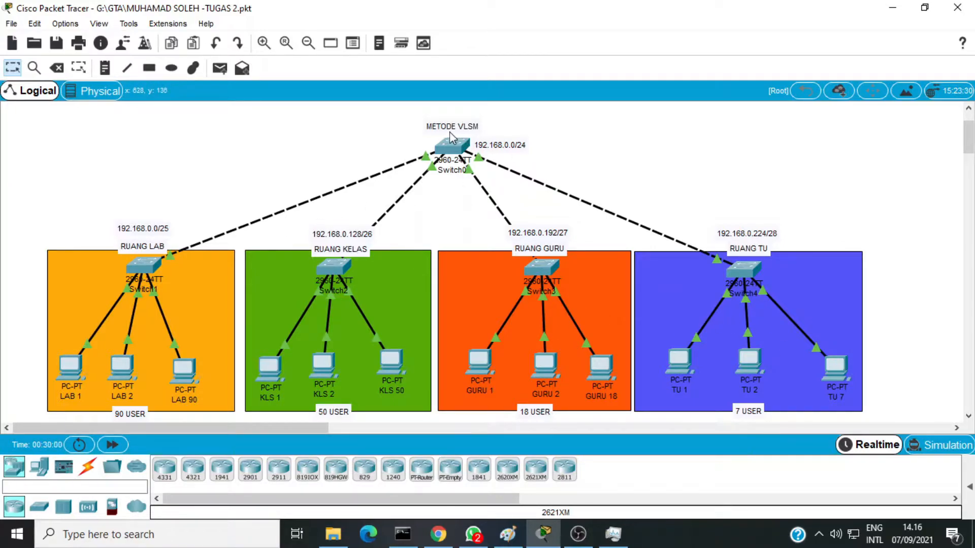
pyautogui.moveTo(449, 131); pyautogui.dragTo(457, 131)
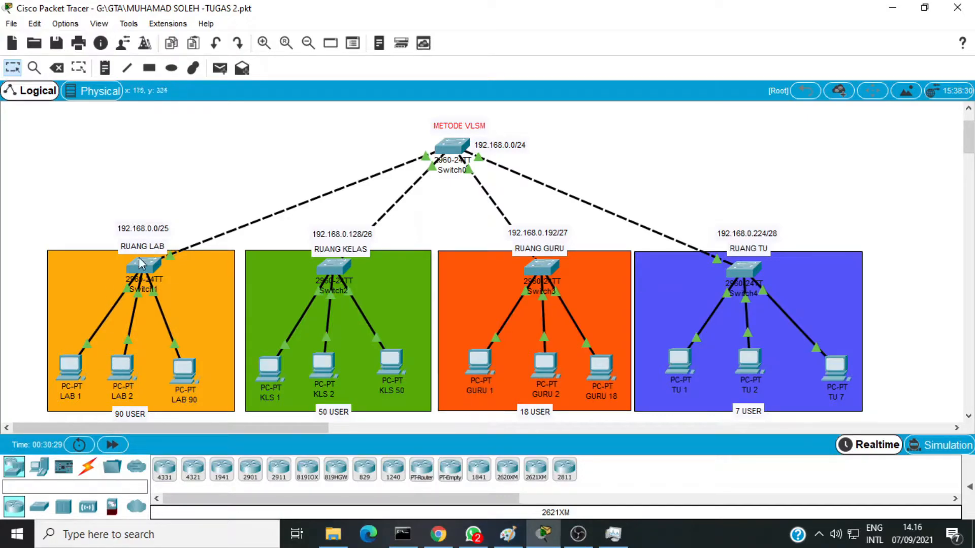
# Step: Give PC LAB 1 the static IP address 192.168.0.1 with subnet mask 255.255.255.128
pyautogui.moveTo(121, 382)
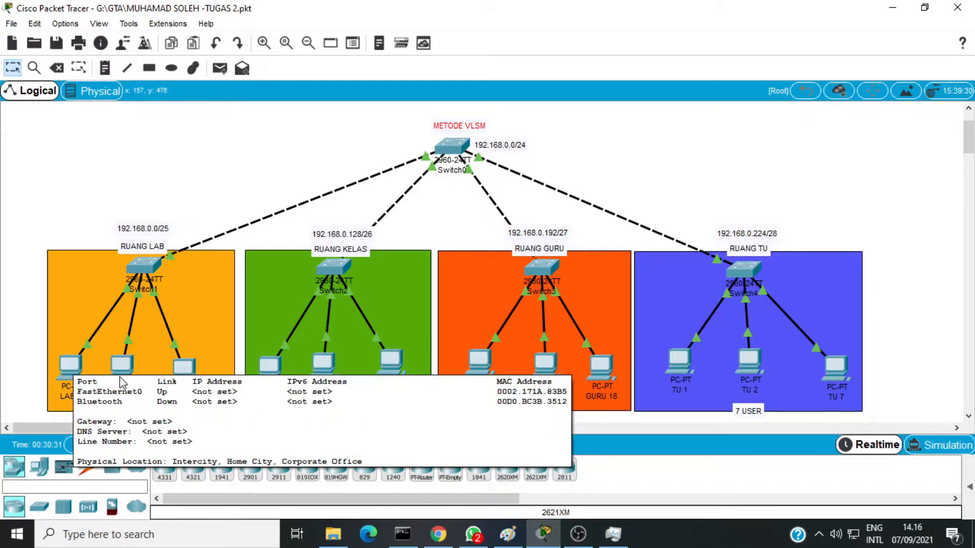
pyautogui.click(73, 368)
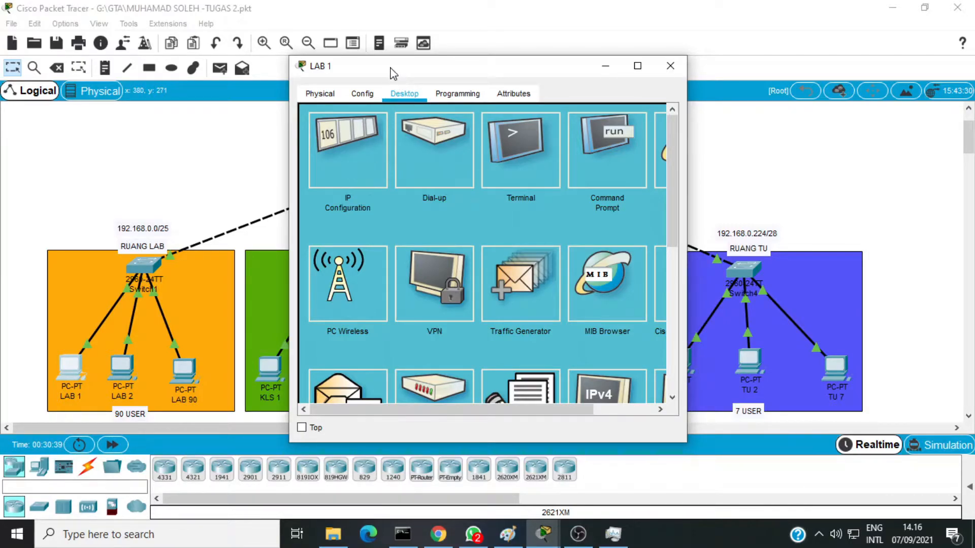
pyautogui.moveTo(392, 73); pyautogui.dragTo(484, 90)
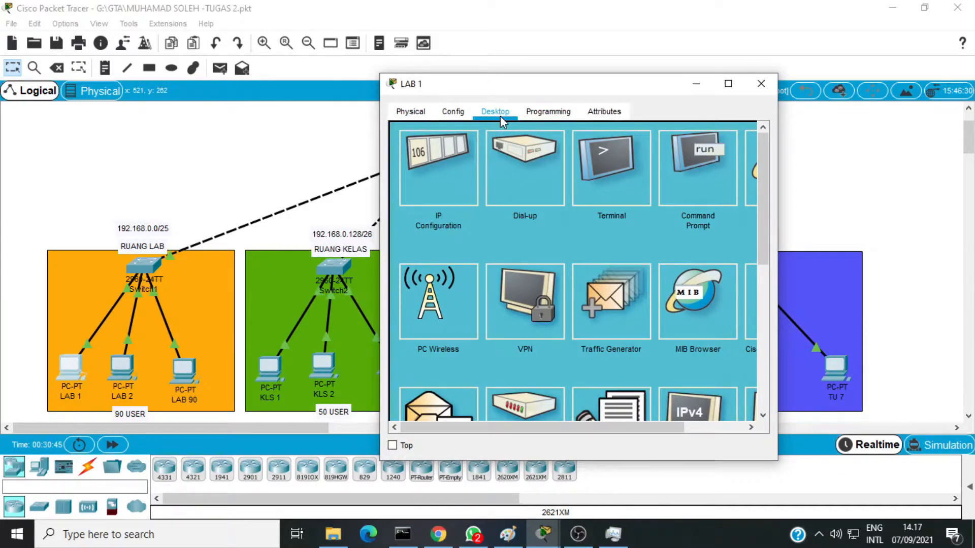
pyautogui.click(443, 175)
pyautogui.click(525, 209)
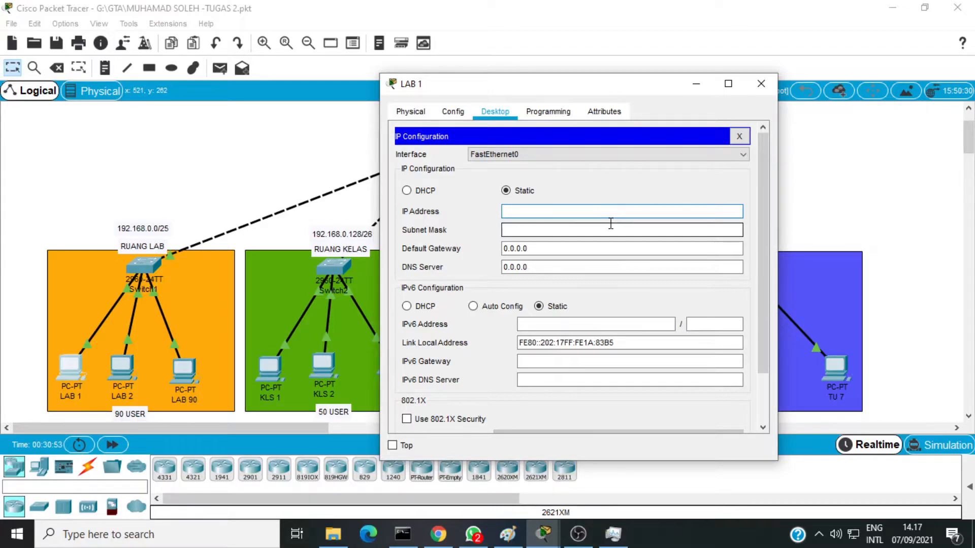
pyautogui.write('192.168')
pyautogui.press('BackSpace')
pyautogui.click(594, 230)
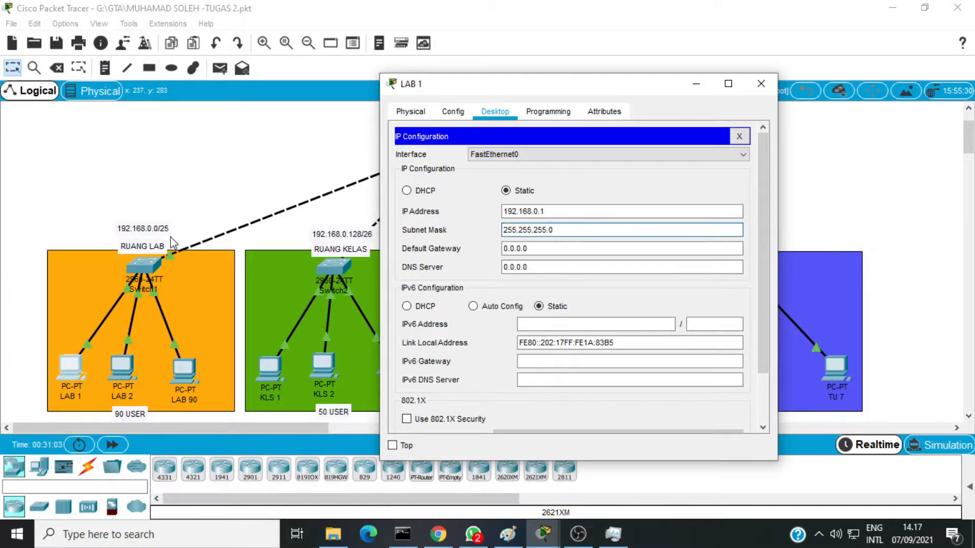
pyautogui.moveTo(550, 230); pyautogui.dragTo(559, 230)
pyautogui.write('128')
pyautogui.click(739, 141)
pyautogui.click(761, 83)
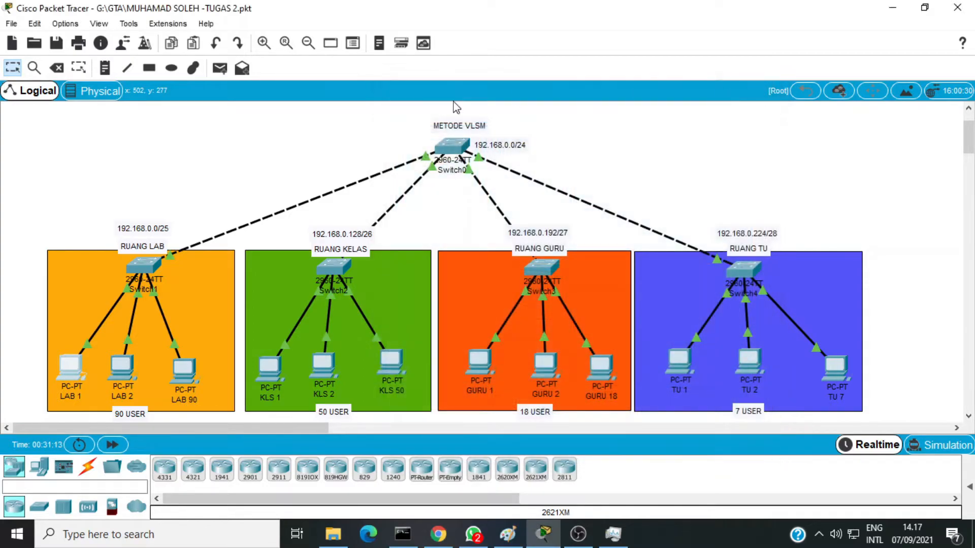
# Step: Give PC LAB 2 the static IP address 192.168.0.2 with subnet mask 255.255.255.128
pyautogui.click(124, 376)
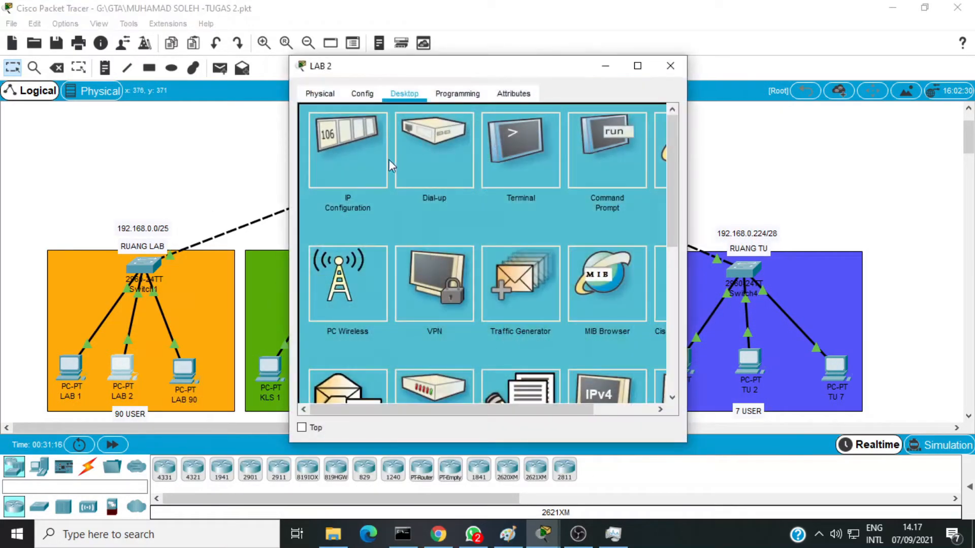
pyautogui.click(354, 175)
pyautogui.click(457, 196)
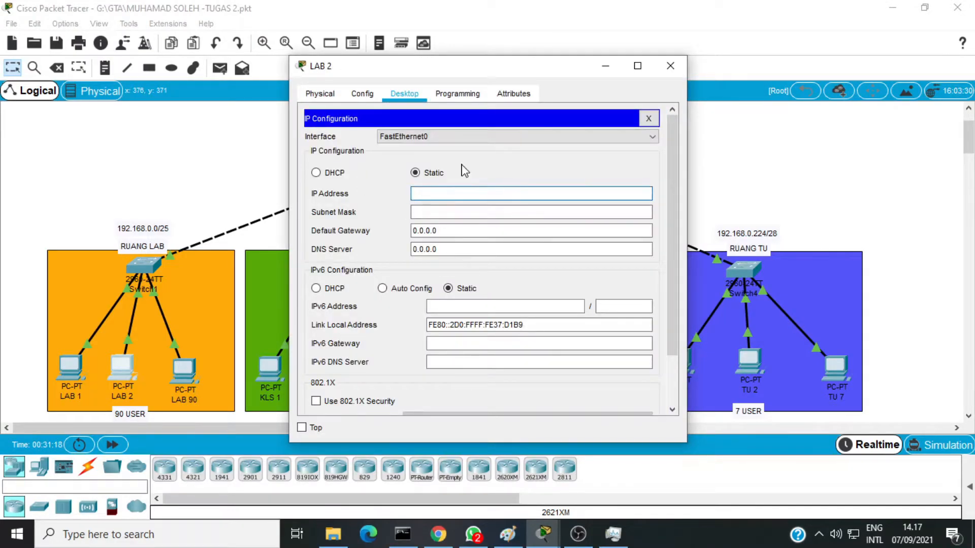
pyautogui.write('192.168.0.2')
pyautogui.click(460, 212)
pyautogui.moveTo(459, 213); pyautogui.dragTo(476, 213)
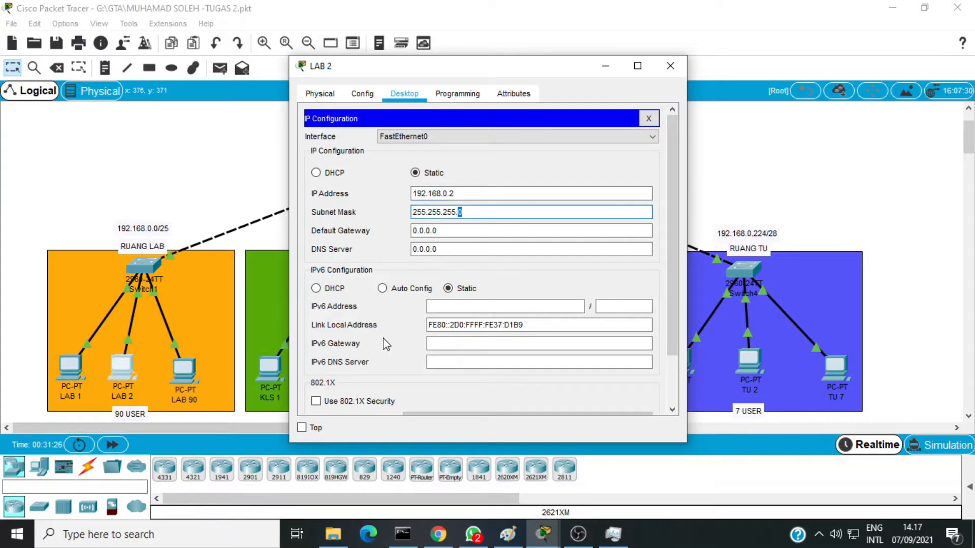
pyautogui.write('128')
pyautogui.click(670, 66)
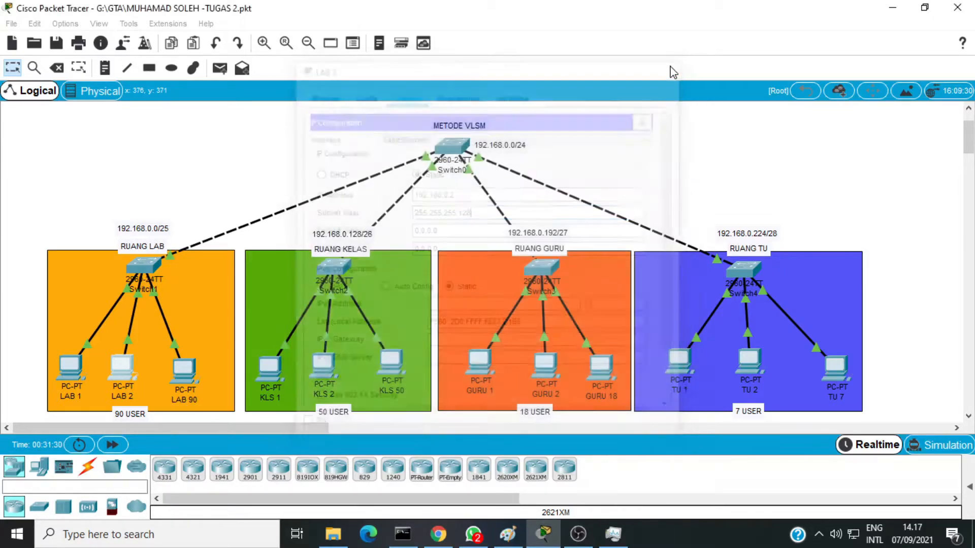
# Step: Give PC LAB 90 the static IP address 192.168.0.90 with subnet mask 255.255.255.128
pyautogui.click(183, 368)
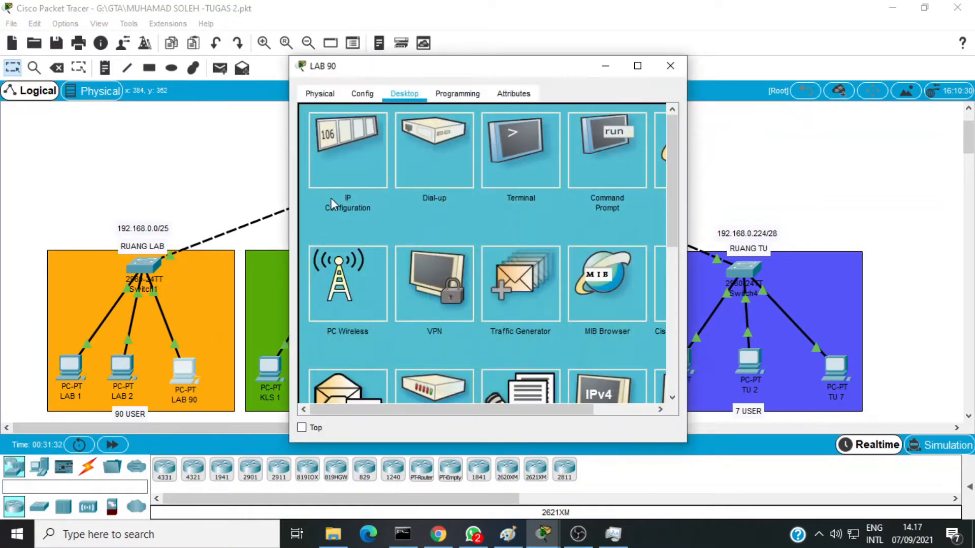
pyautogui.click(374, 151)
pyautogui.click(438, 192)
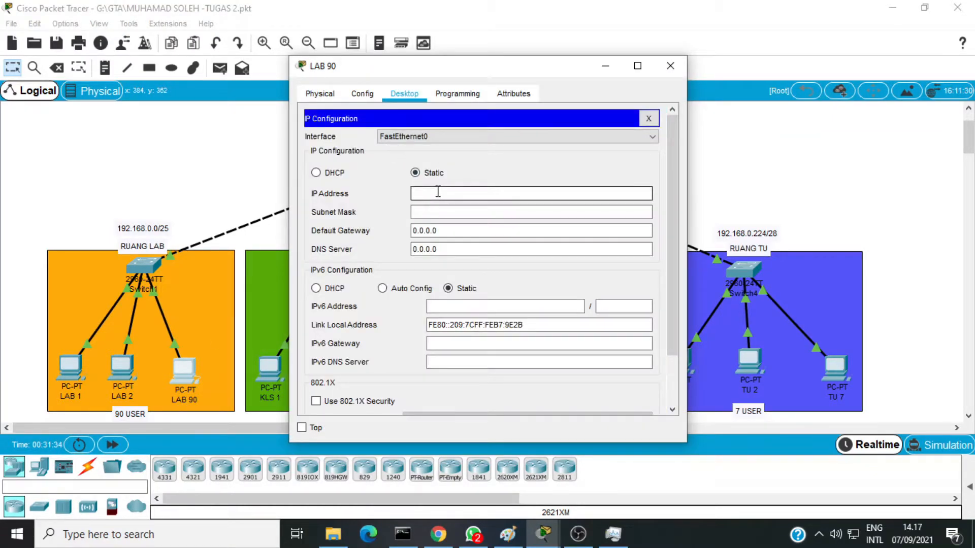
pyautogui.write('192.168.0.')
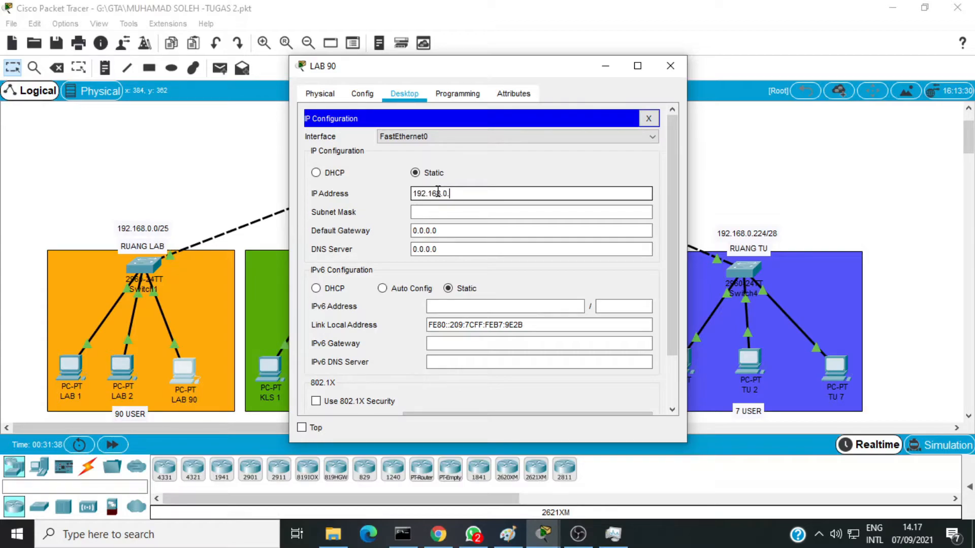
pyautogui.write('90')
pyautogui.doubleClick(471, 212)
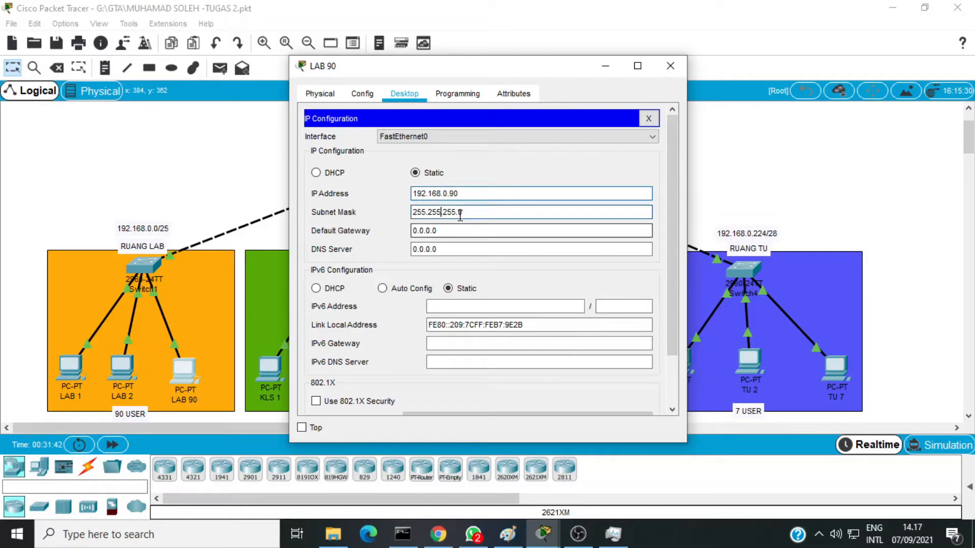
pyautogui.write('128')
pyautogui.click(675, 65)
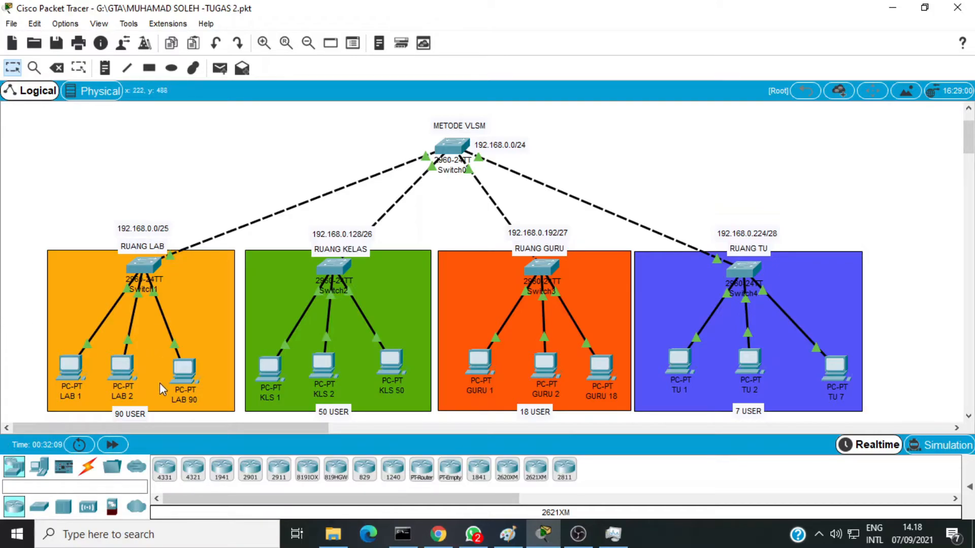
# Step: Test connectivity from LAB 2's command prompt to LAB 1 by running ping 192.168.0.1
pyautogui.click(122, 365)
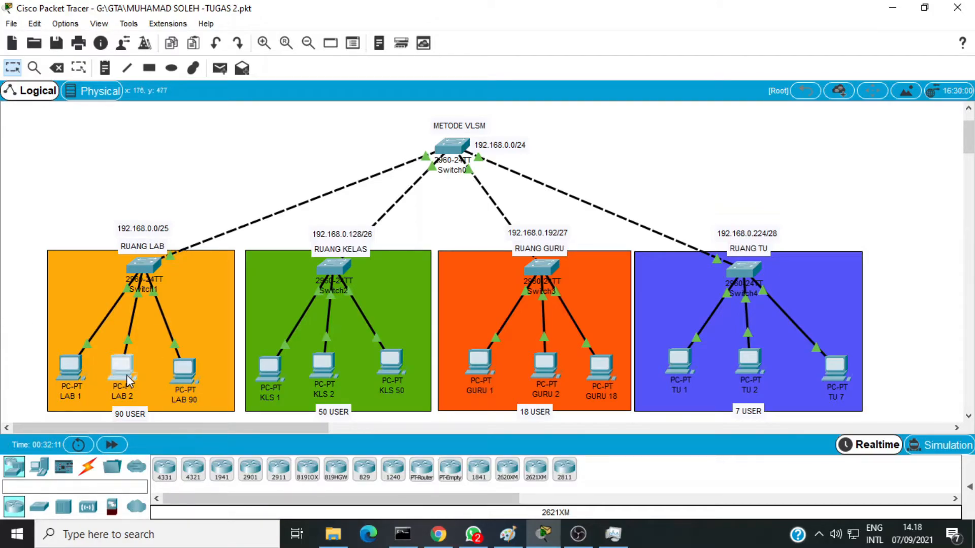
pyautogui.click(610, 133)
pyautogui.write('ping')
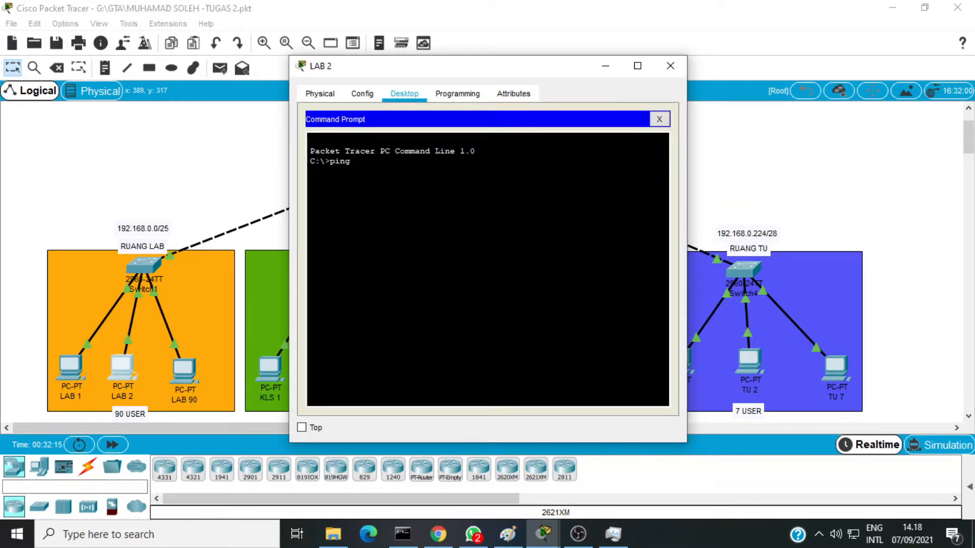
pyautogui.write(' 192.168')
pyautogui.press('BackSpace')
pyautogui.press('BackSpace')
pyautogui.write('.0.1')
pyautogui.press('Return')
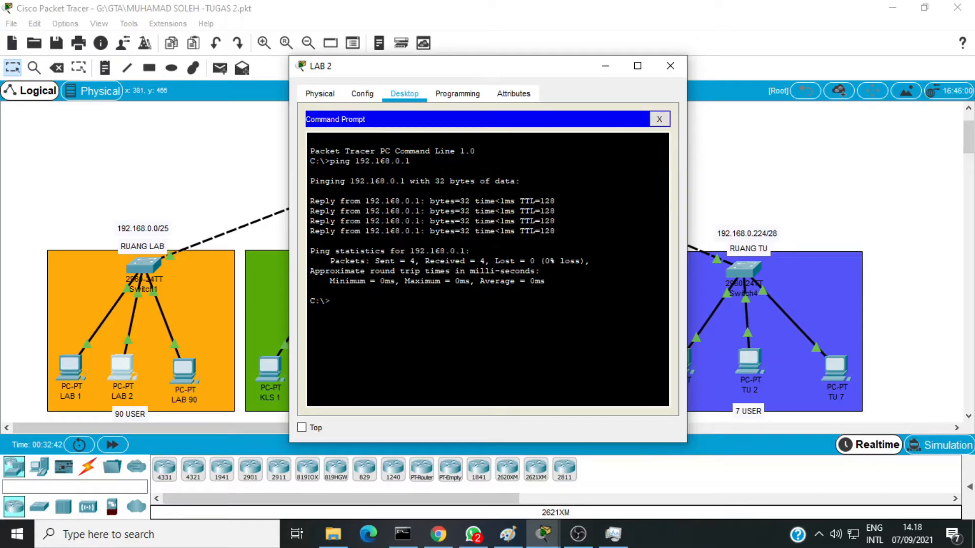
# Step: Test connectivity from LAB 2 to LAB 90 by running ping 192.168.0.90, and close the LAB 2 window
pyautogui.write('ng 192.168.0.90')
pyautogui.press('Return')
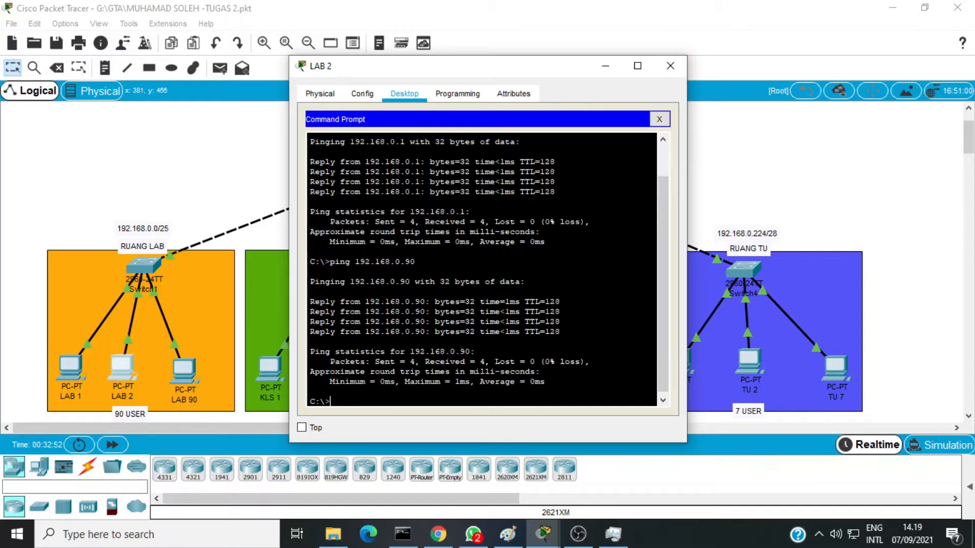
pyautogui.click(670, 65)
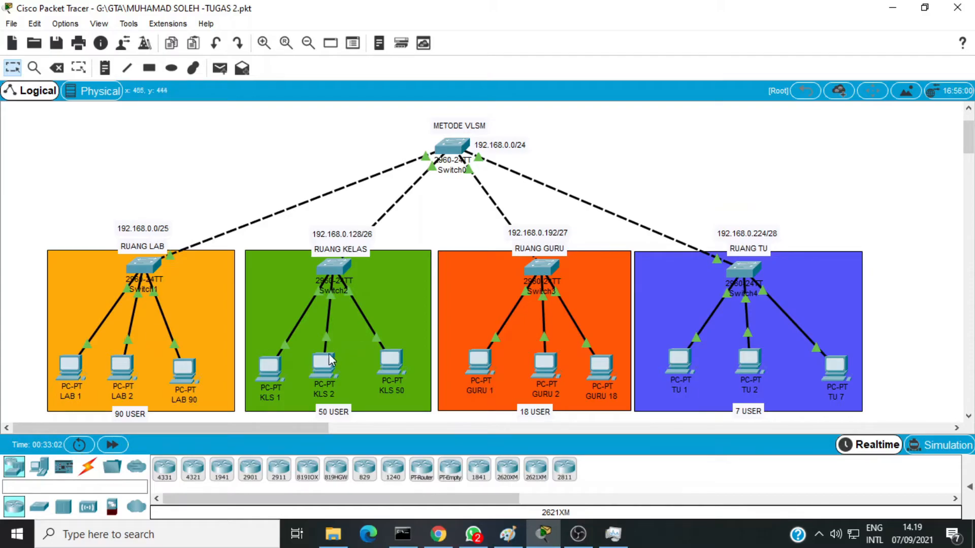
# Step: Give PC KLS 1 in Ruang Kelas the static IP address 192.168.0.129 with subnet mask 255.255.255.192
pyautogui.click(275, 373)
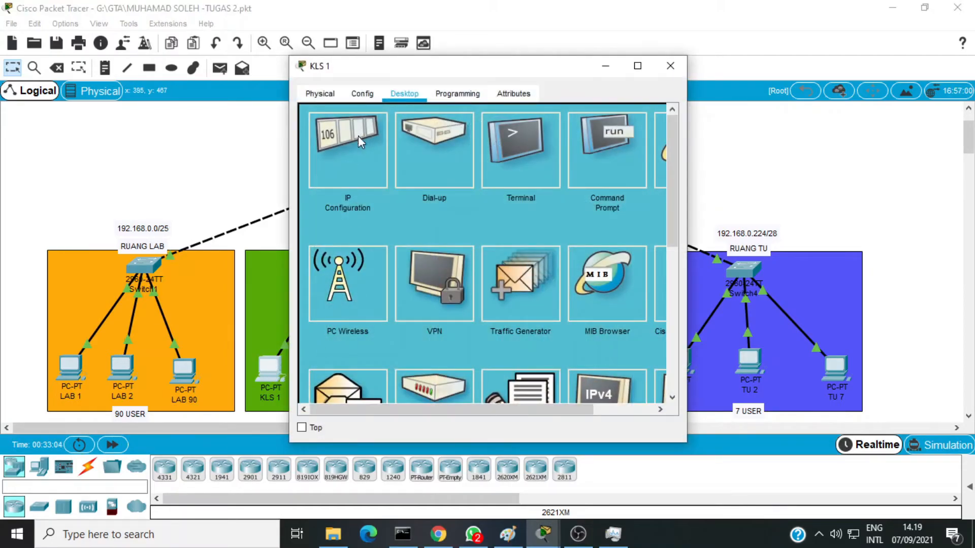
pyautogui.click(354, 151)
pyautogui.click(441, 193)
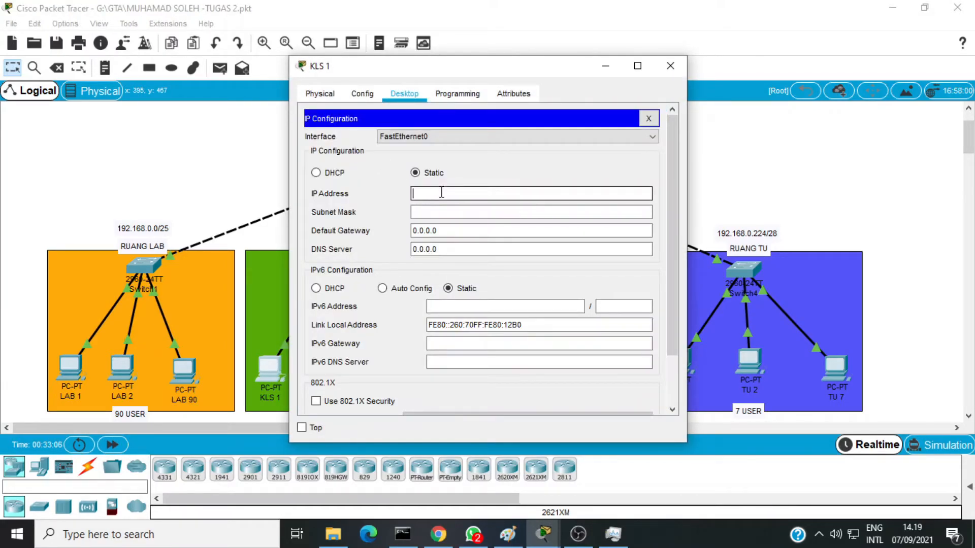
pyautogui.write('192.168.0.')
pyautogui.moveTo(425, 66); pyautogui.dragTo(569, 58)
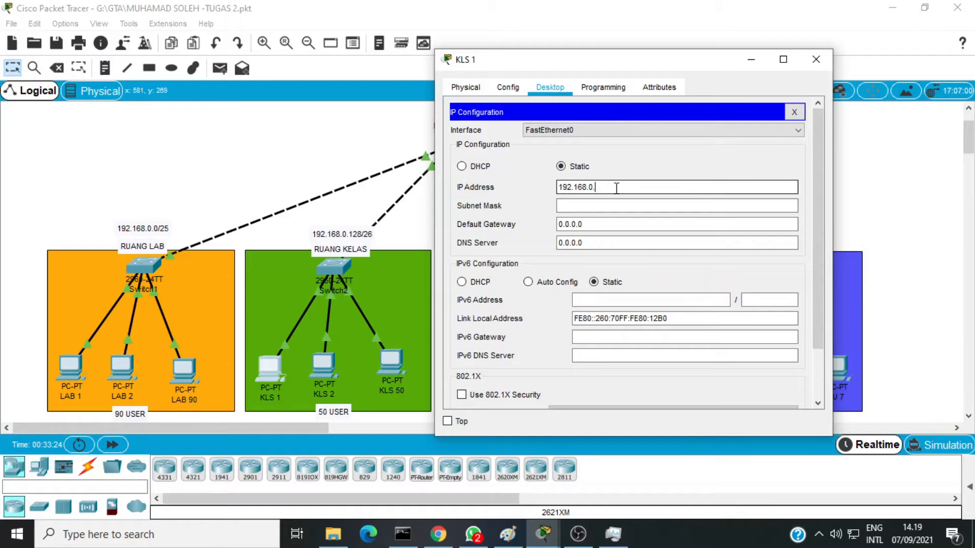
pyautogui.click(607, 206)
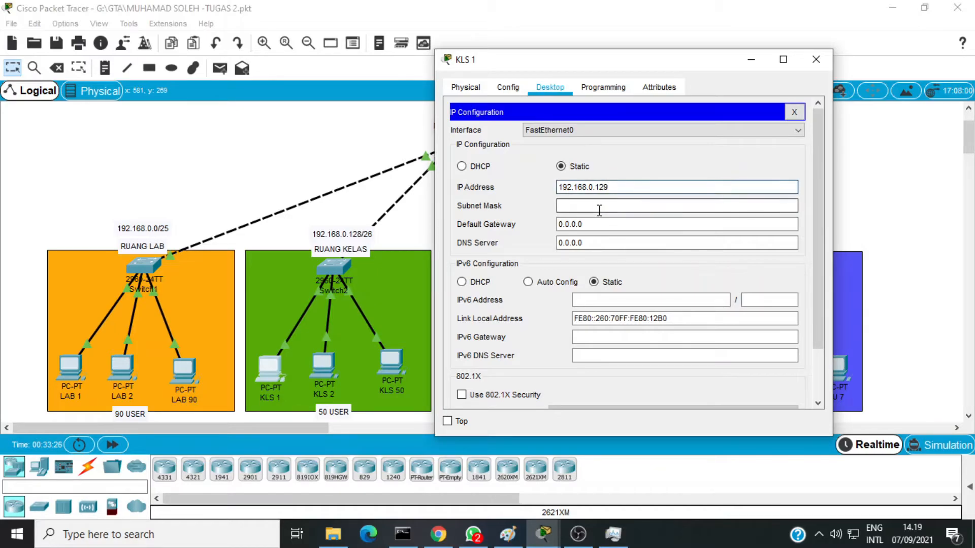
pyautogui.moveTo(605, 205); pyautogui.dragTo(655, 207)
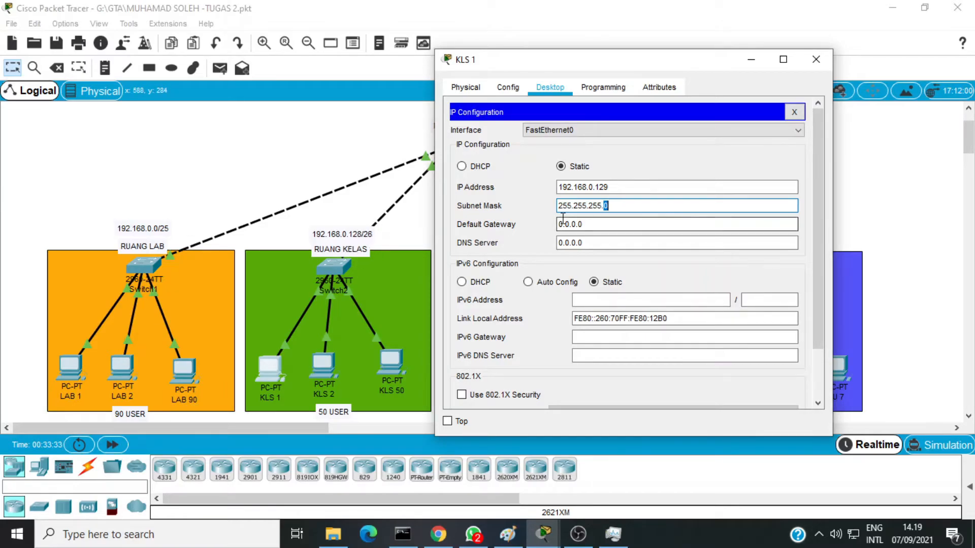
pyautogui.write('192')
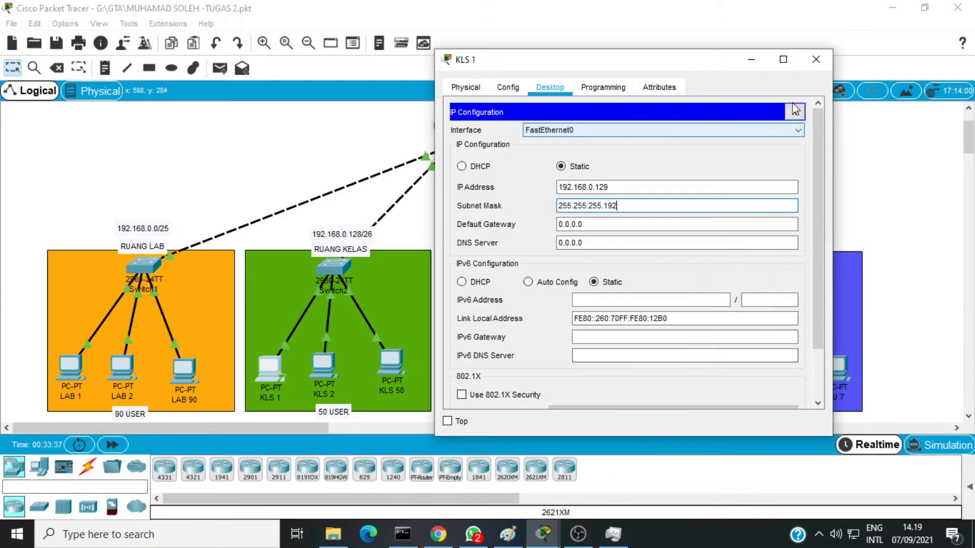
# Step: Close the KLS 1 window and give PC KLS 2 the static IP address 192.168.0.130 with subnet mask 255.255.255.192
pyautogui.click(815, 59)
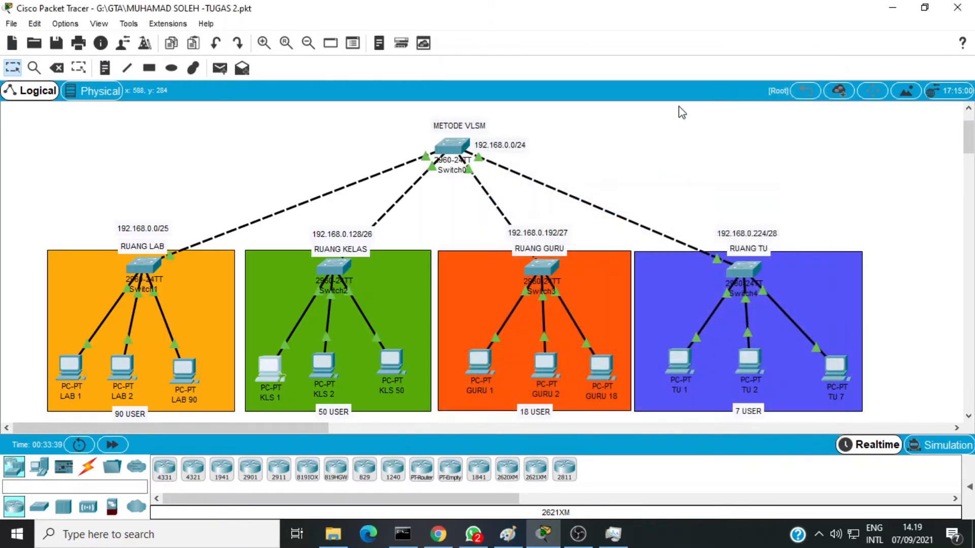
pyautogui.click(325, 364)
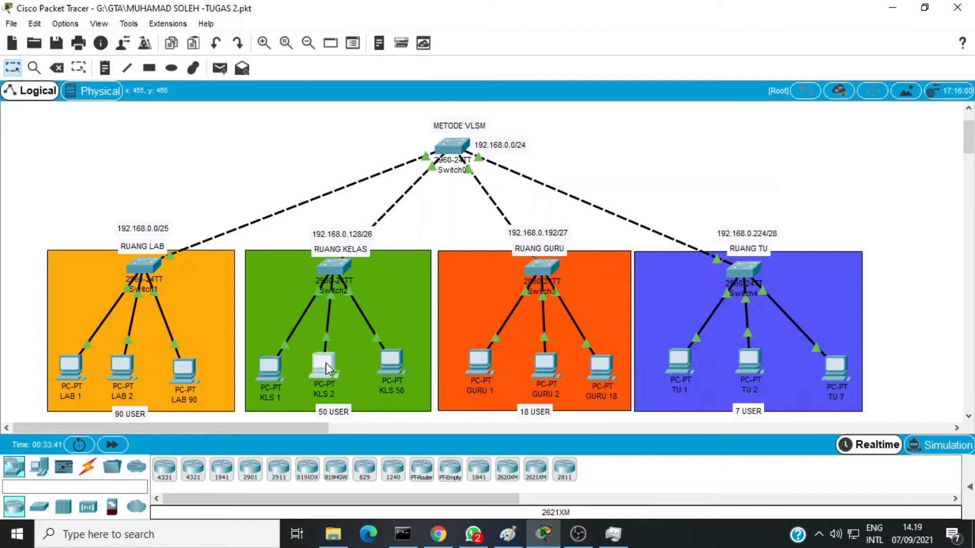
pyautogui.click(404, 94)
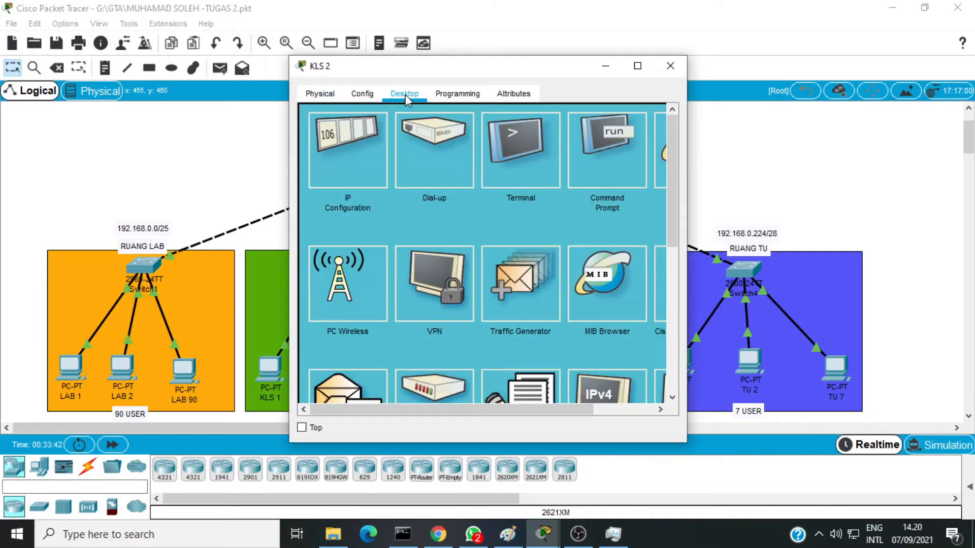
pyautogui.click(365, 152)
pyautogui.click(440, 194)
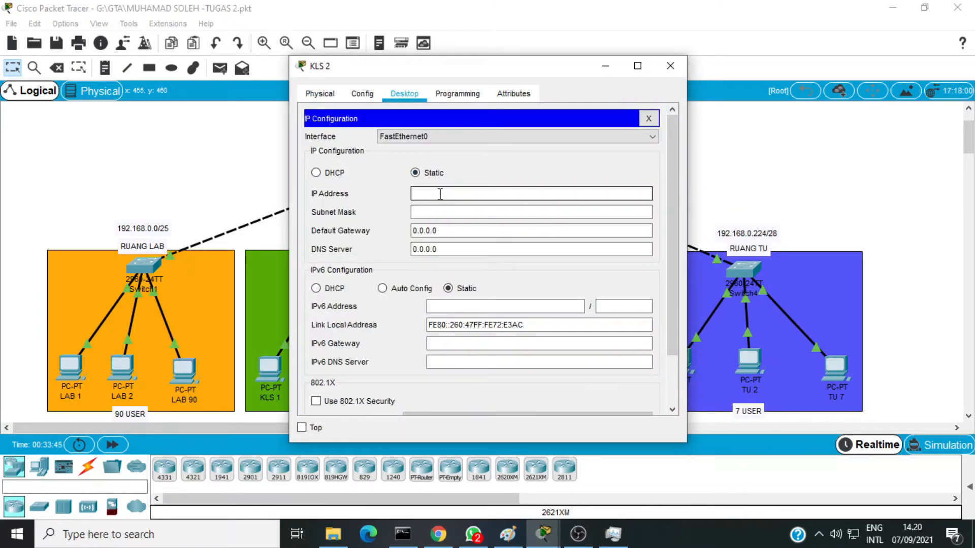
pyautogui.write('192.168.0.130')
pyautogui.click(449, 212)
pyautogui.doubleClick(462, 213)
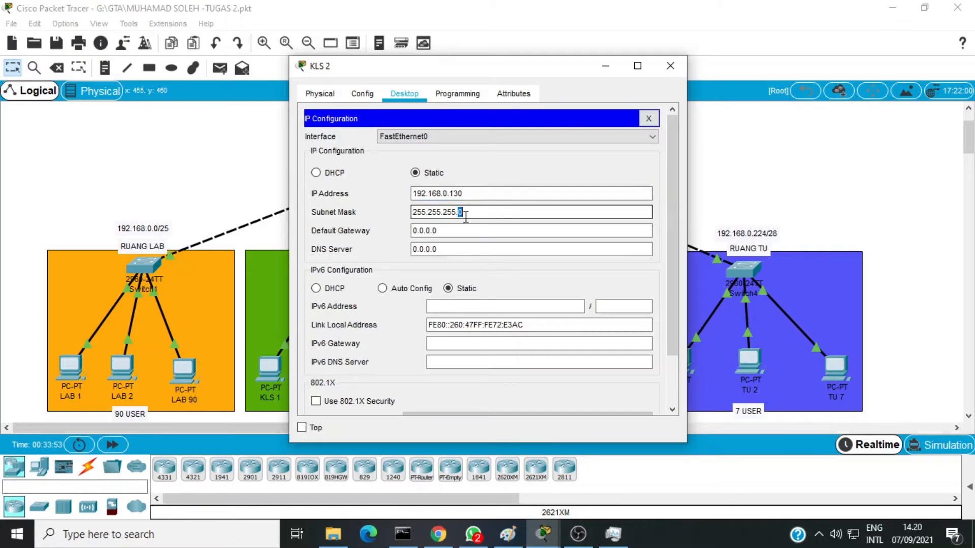
pyautogui.write('192')
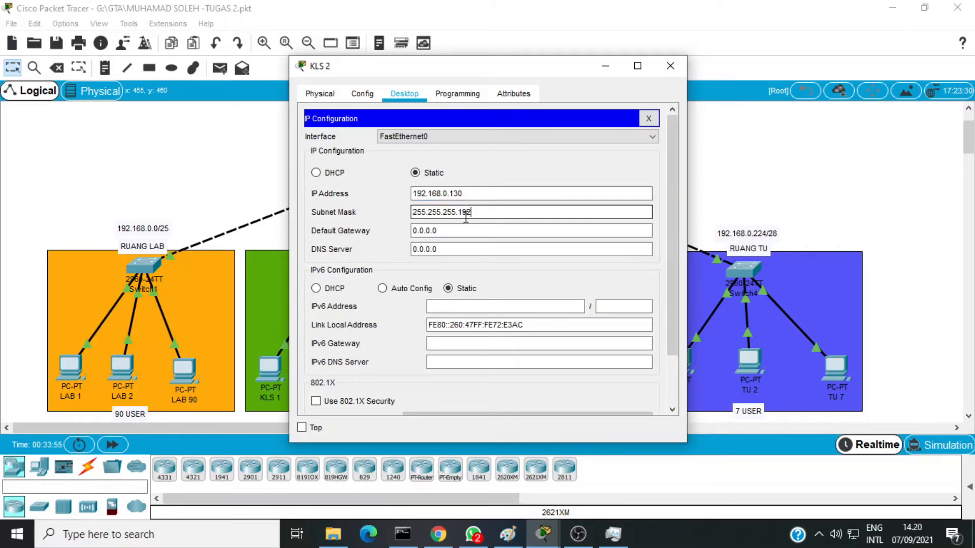
pyautogui.click(668, 65)
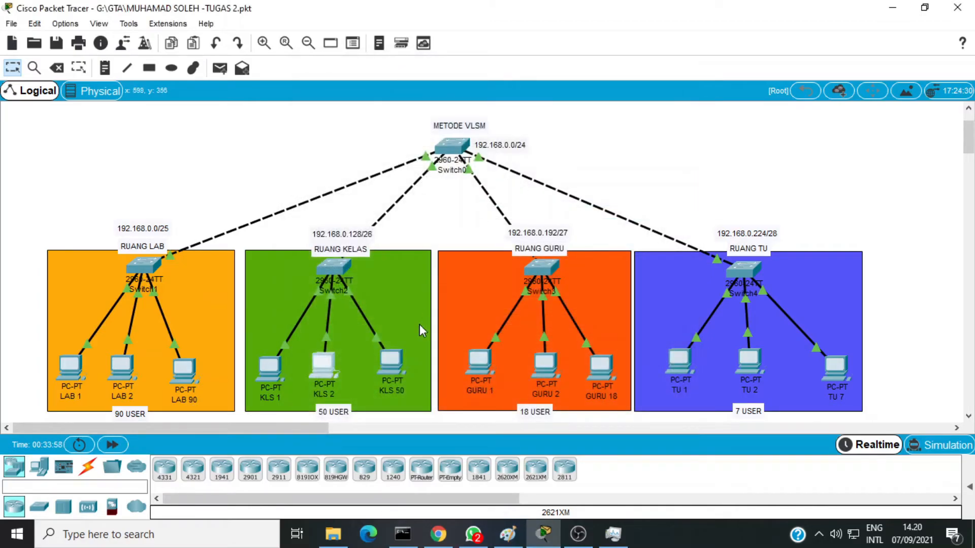
# Step: Give PC KLS 50 in Ruang Kelas the static IP address 192.168.0.131 with subnet mask 255.255.255.192
pyautogui.click(395, 363)
pyautogui.moveTo(424, 66); pyautogui.dragTo(597, 76)
pyautogui.click(575, 104)
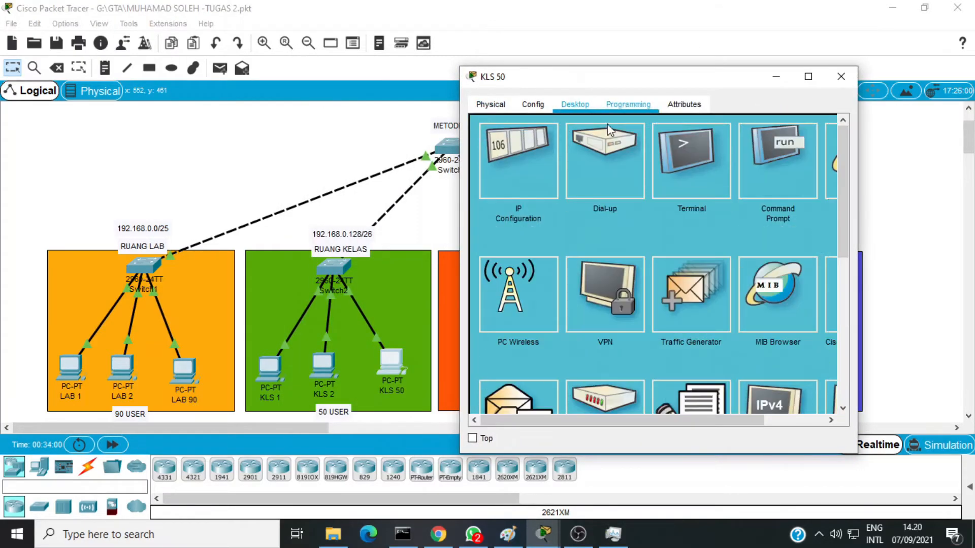
pyautogui.click(547, 181)
pyautogui.click(616, 201)
pyautogui.write('192.168')
pyautogui.write('.1.1')
pyautogui.write('31')
pyautogui.click(627, 222)
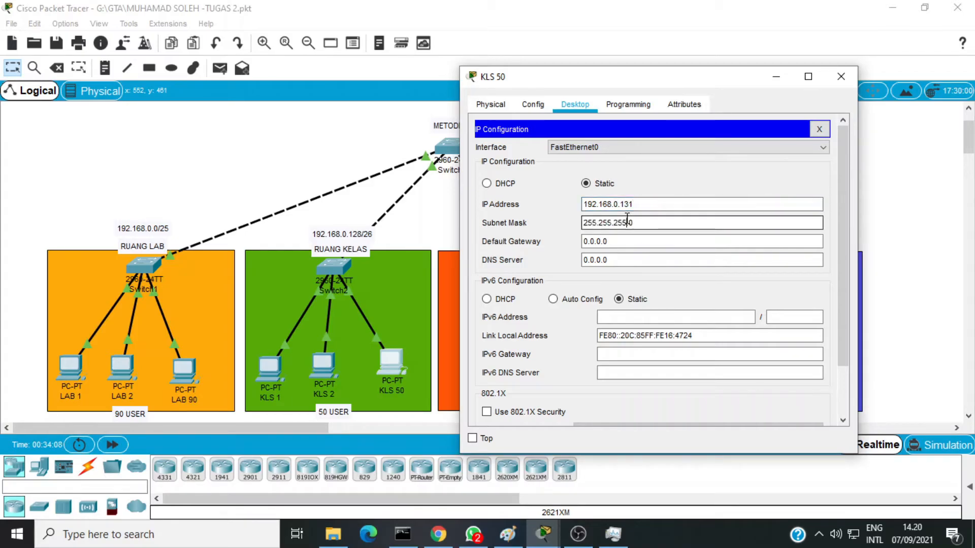
pyautogui.doubleClick(653, 222)
pyautogui.write('192')
pyautogui.click(841, 76)
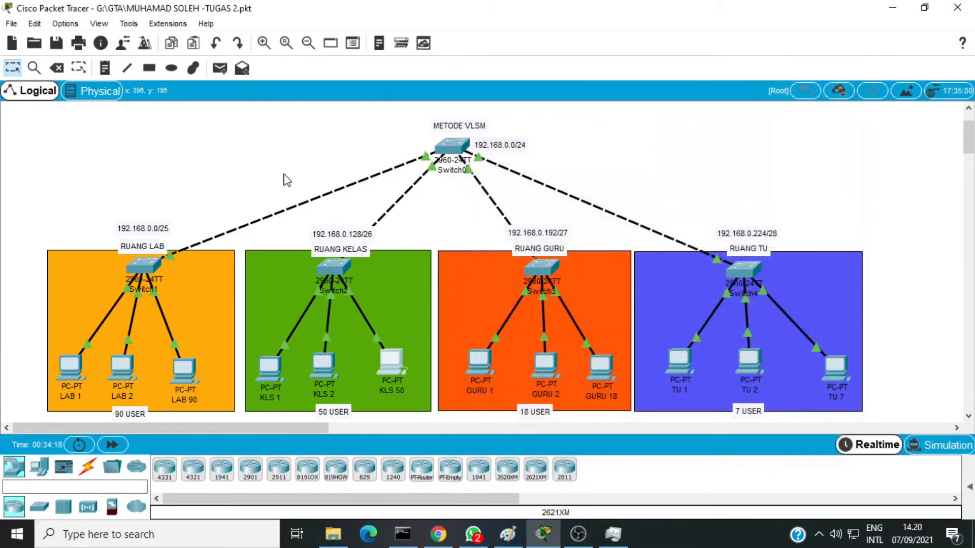
# Step: Test connectivity from KLS 1's command prompt to KLS 2 by running ping 192.168.0.130, and close the KLS 1 window
pyautogui.click(272, 370)
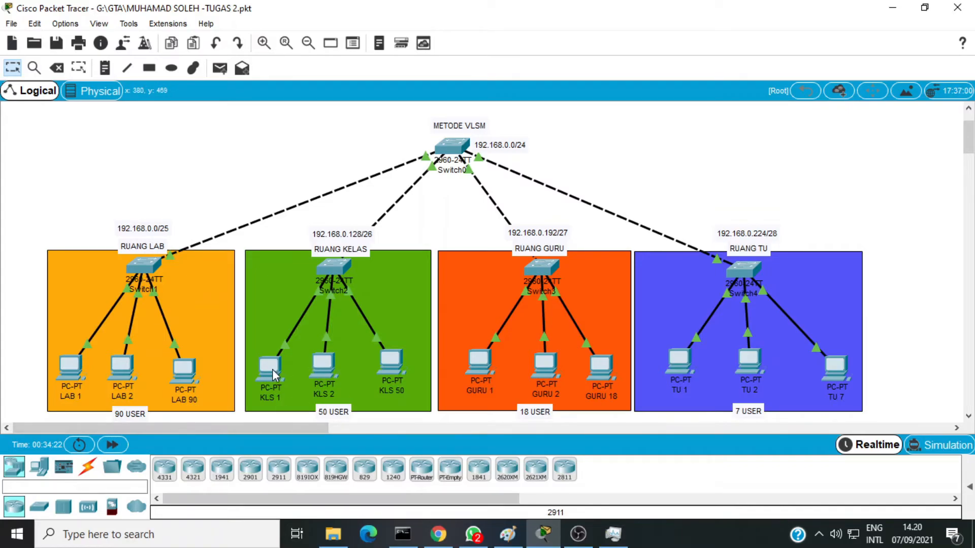
pyautogui.moveTo(467, 76); pyautogui.dragTo(590, 77)
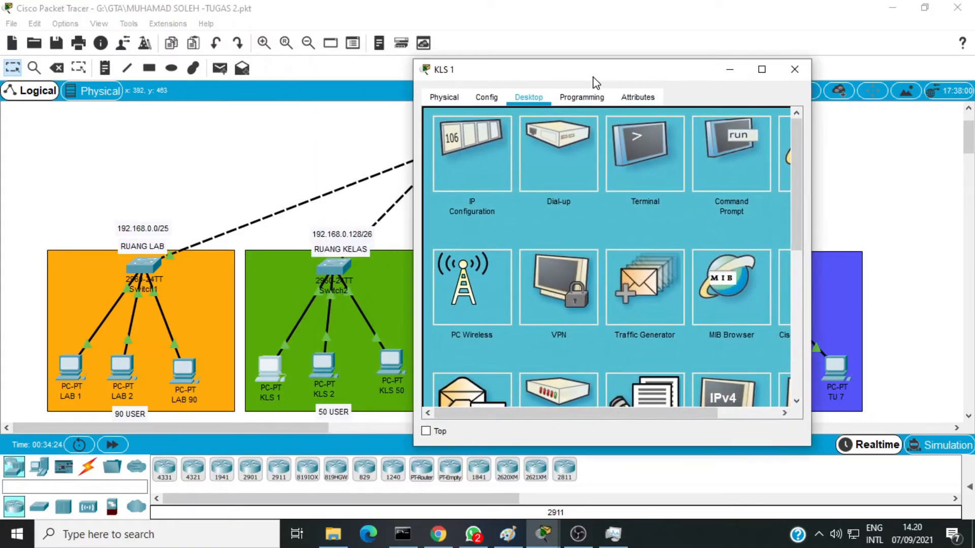
pyautogui.click(741, 172)
pyautogui.write('ping 192')
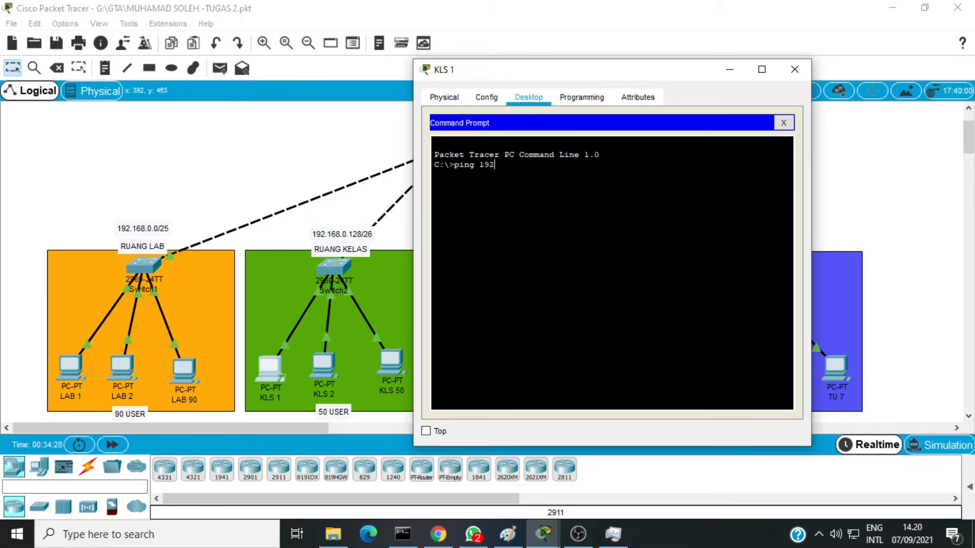
pyautogui.write('.168.0.130')
pyautogui.press('Return')
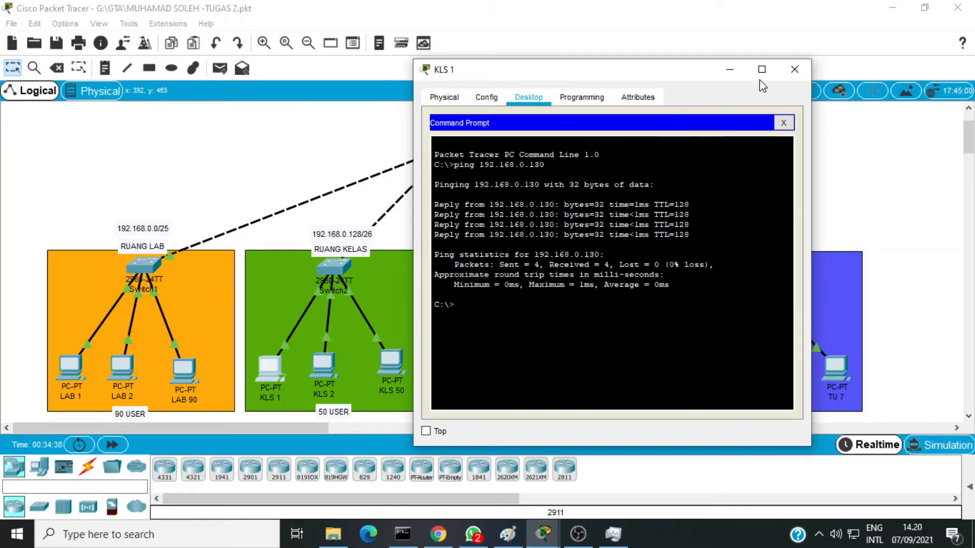
pyautogui.click(803, 74)
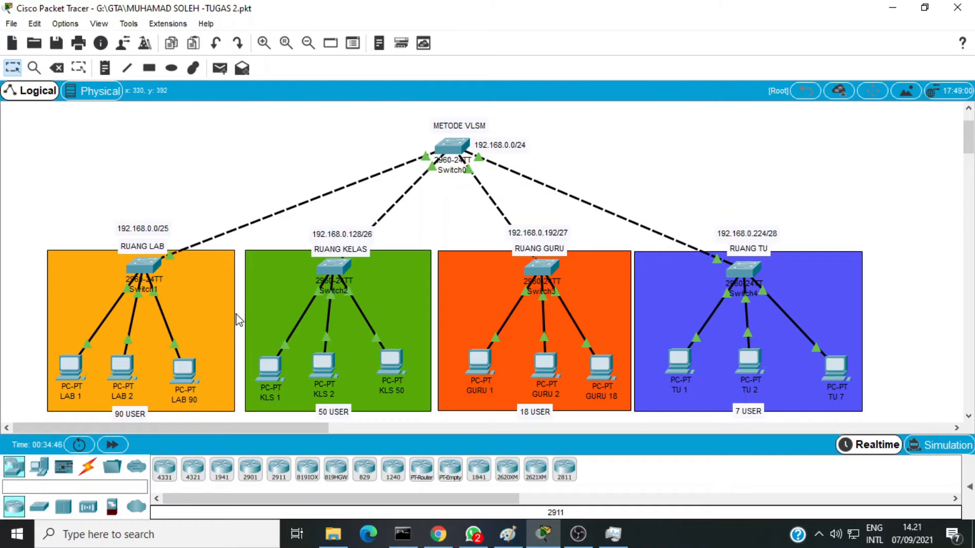
# Step: Test connectivity from KLS 1 to LAB 2 in the other subnet by running ping 192.168.0.2, and minimize the KLS 1 window
pyautogui.click(270, 374)
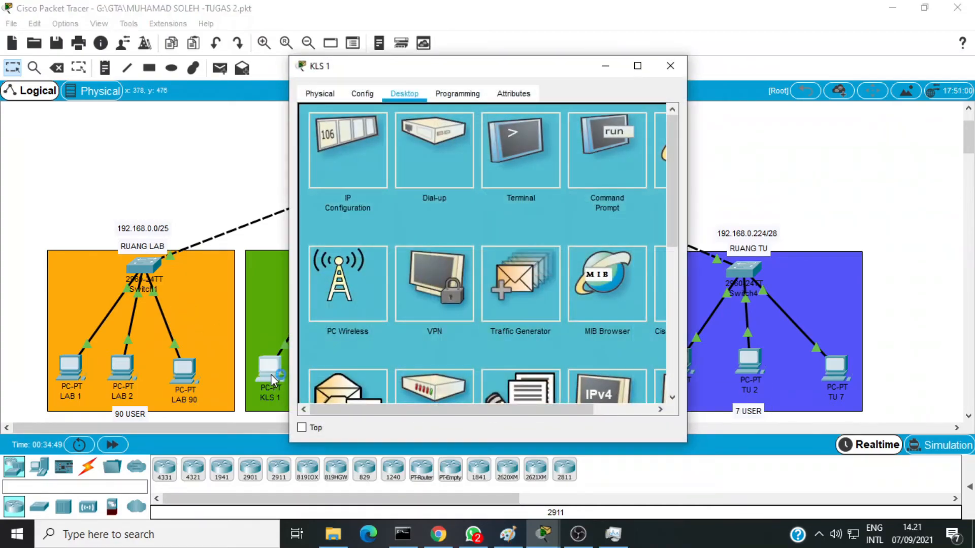
pyautogui.click(604, 153)
pyautogui.moveTo(478, 70); pyautogui.dragTo(541, 63)
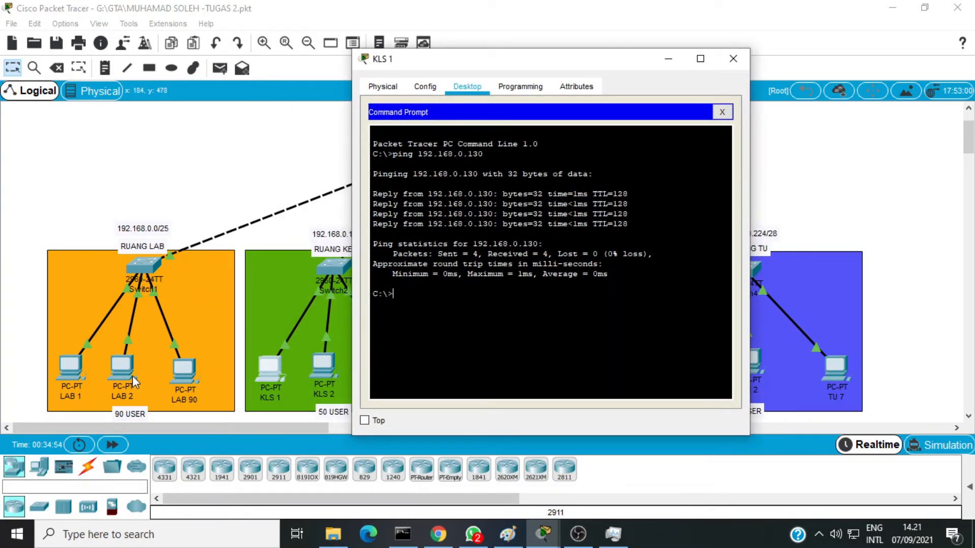
pyautogui.write('ping 192.168.0.2')
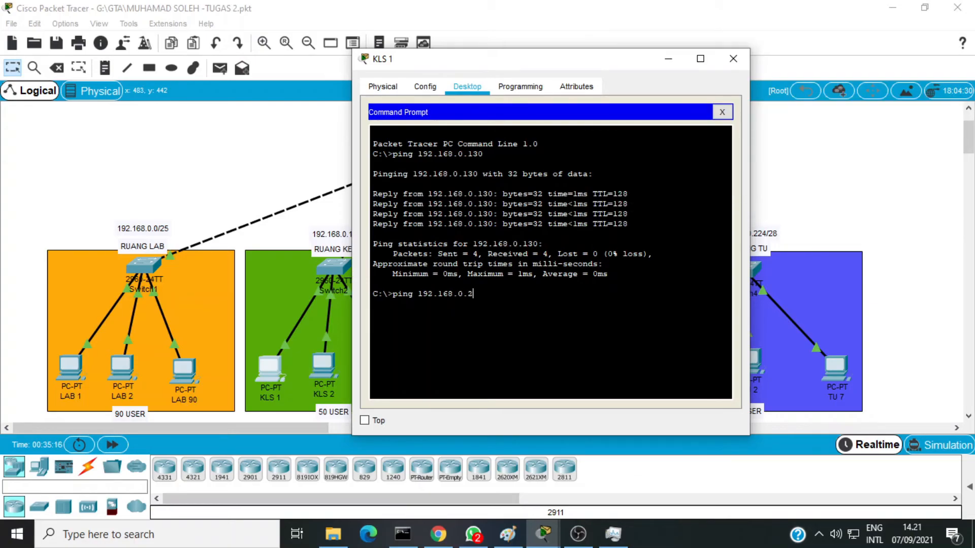
pyautogui.press('Return')
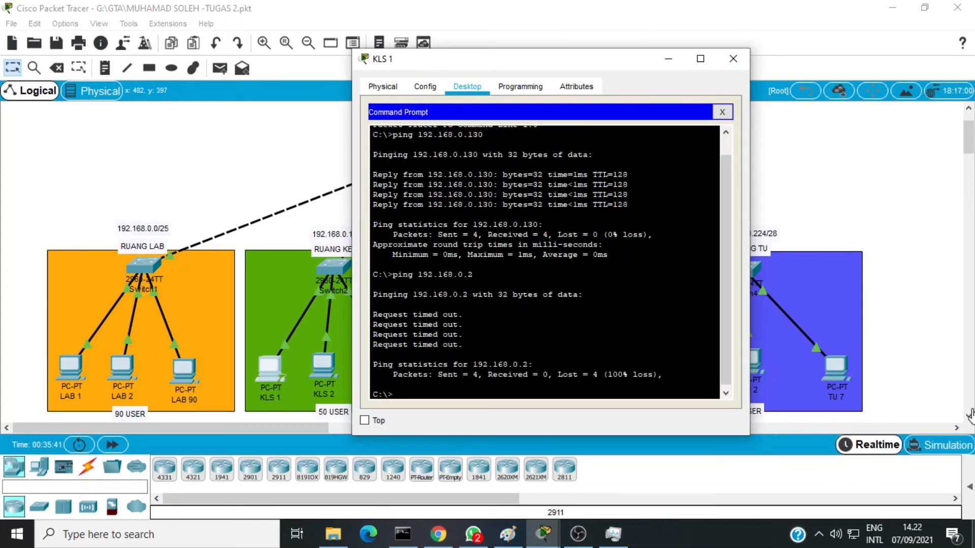
pyautogui.click(669, 59)
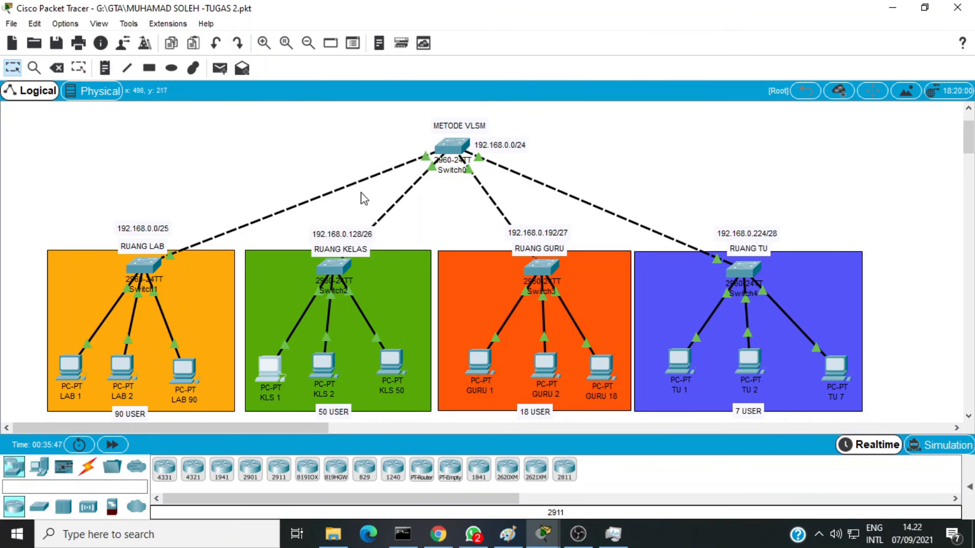
# Step: Switch to Chrome to review the Tugas 2 assignment's room and VLSM requirements, and return to the network topology in Packet Tracer
pyautogui.click(448, 536)
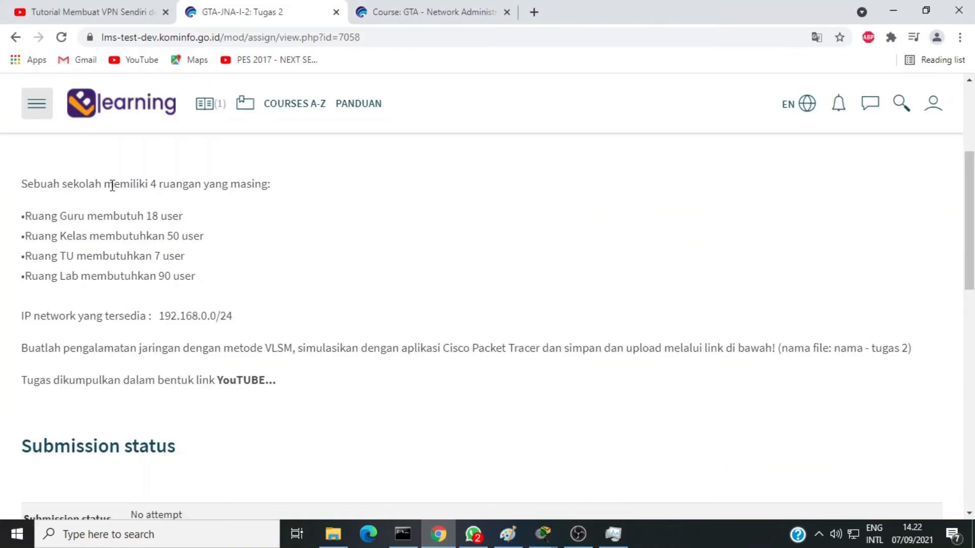
pyautogui.moveTo(22, 184); pyautogui.dragTo(312, 386)
pyautogui.scroll(2, 209, 276)
pyautogui.click(147, 239)
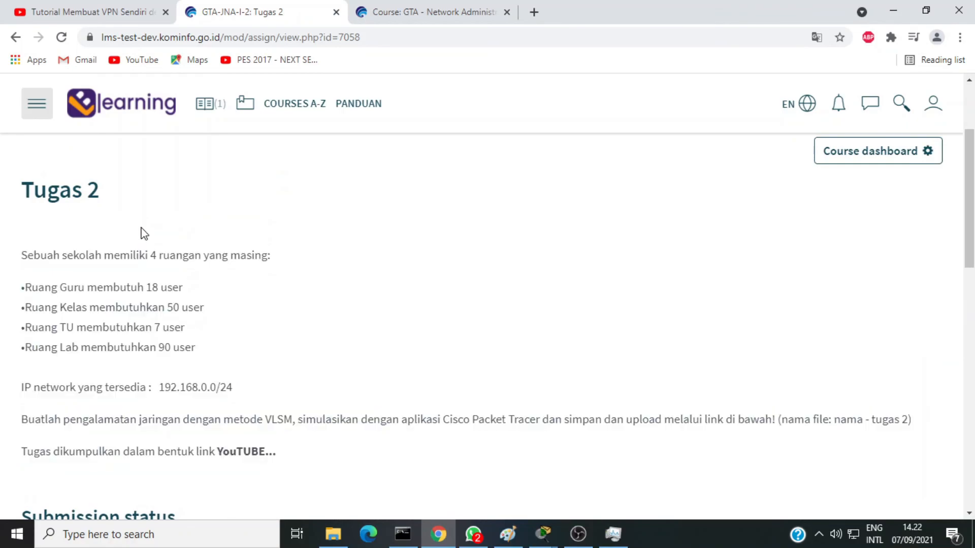
pyautogui.scroll(-1, 141, 233)
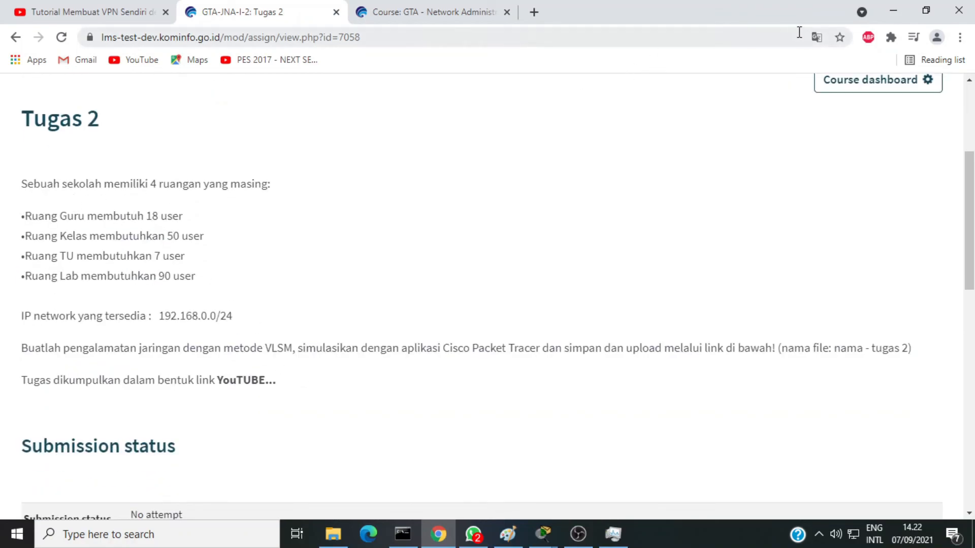
pyautogui.click(894, 11)
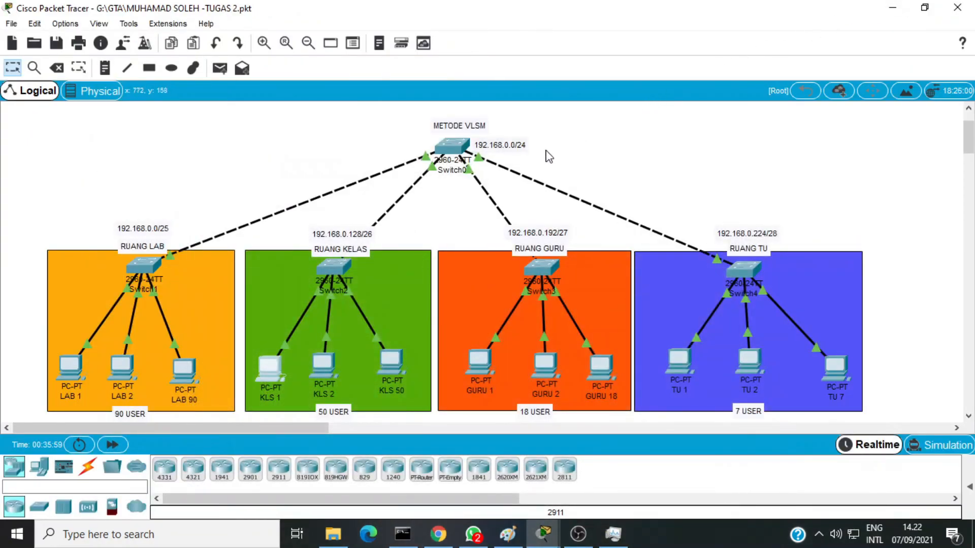